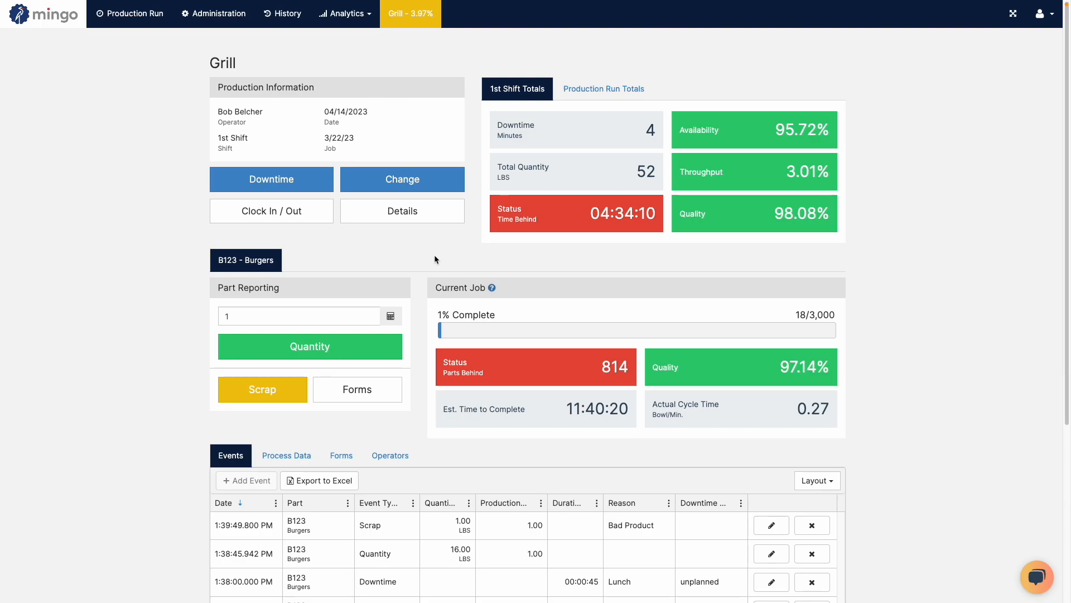
Step: Open the Downtime Codes administration page and expand the Default and System categories
click(201, 25)
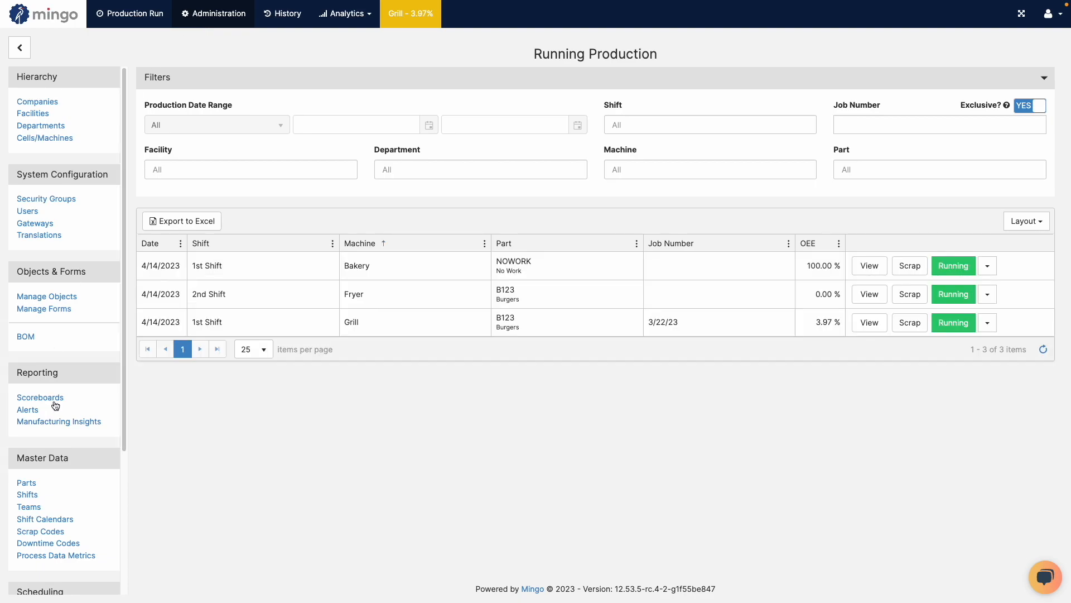
scroll(89, 376, down, 2)
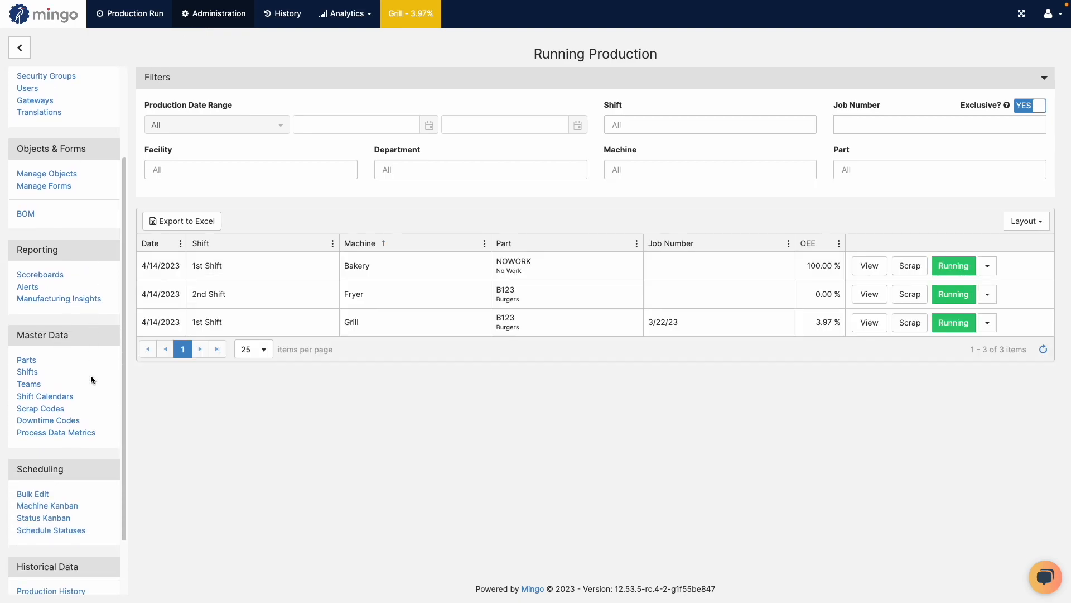
click(71, 421)
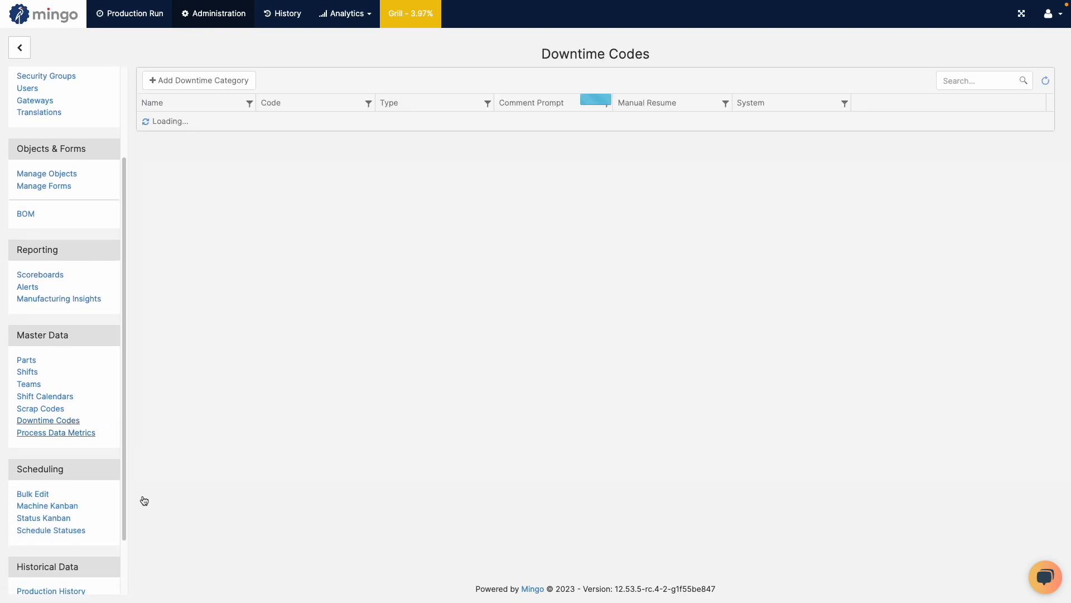
click(145, 126)
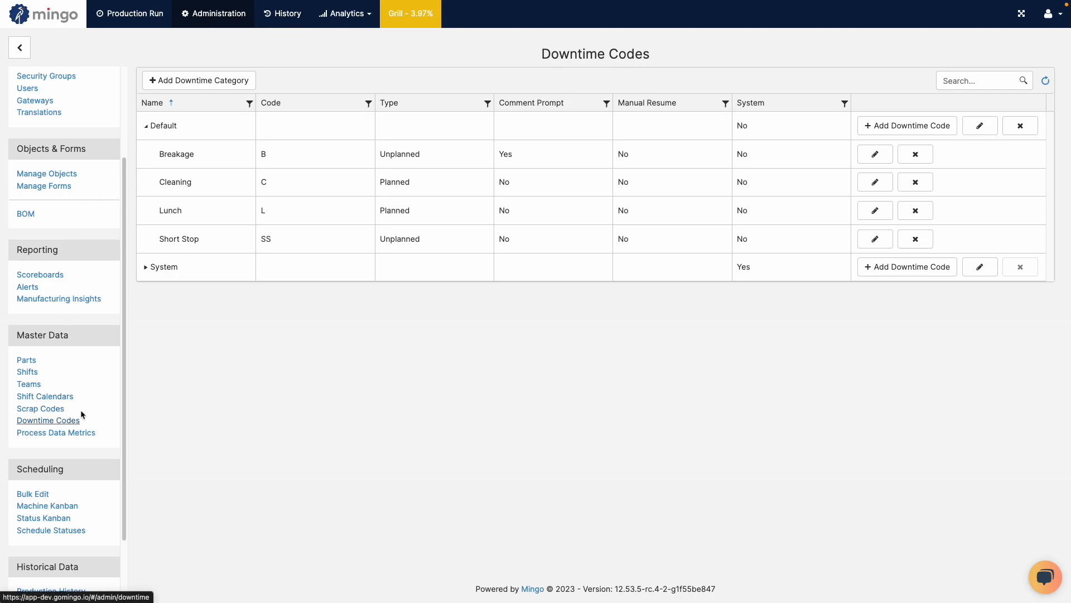
click(146, 268)
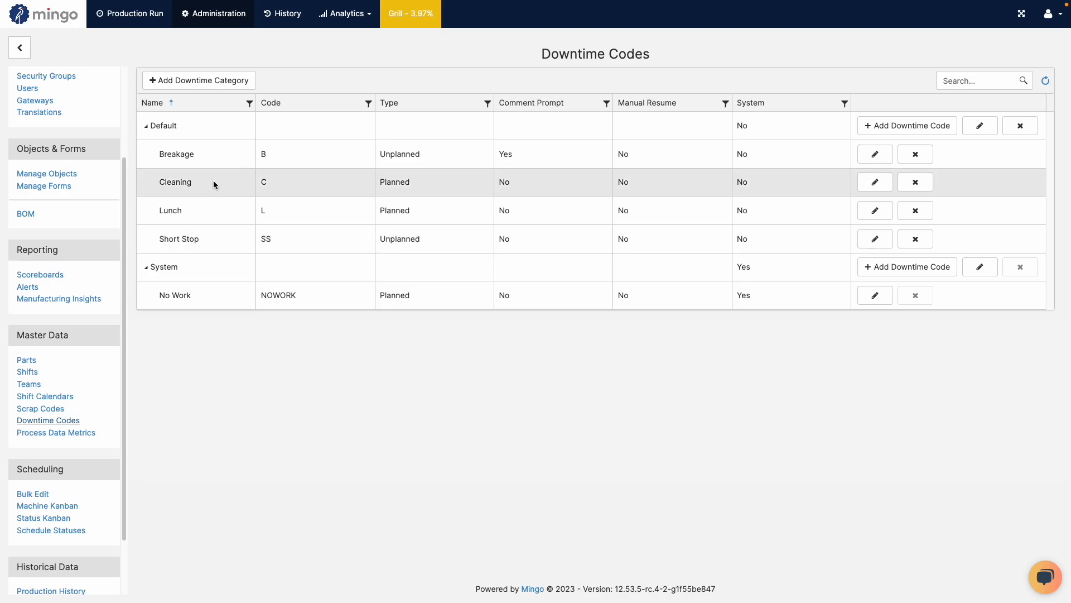
Step: Add a downtime code named Break with code BR and type Planned to the Default category
click(933, 126)
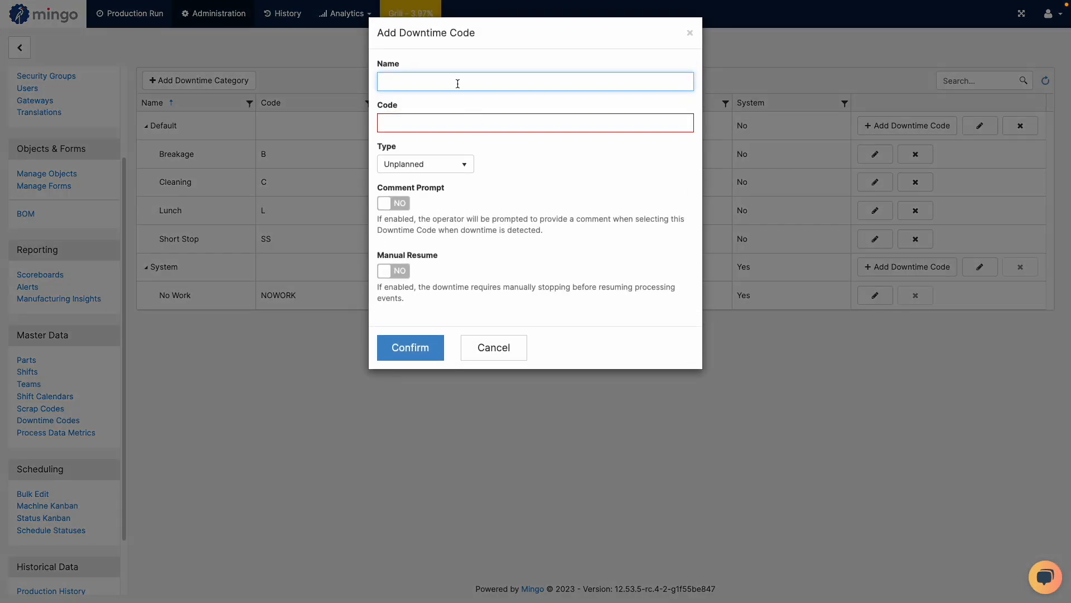
text(Break)
key(Tab)
text(B)
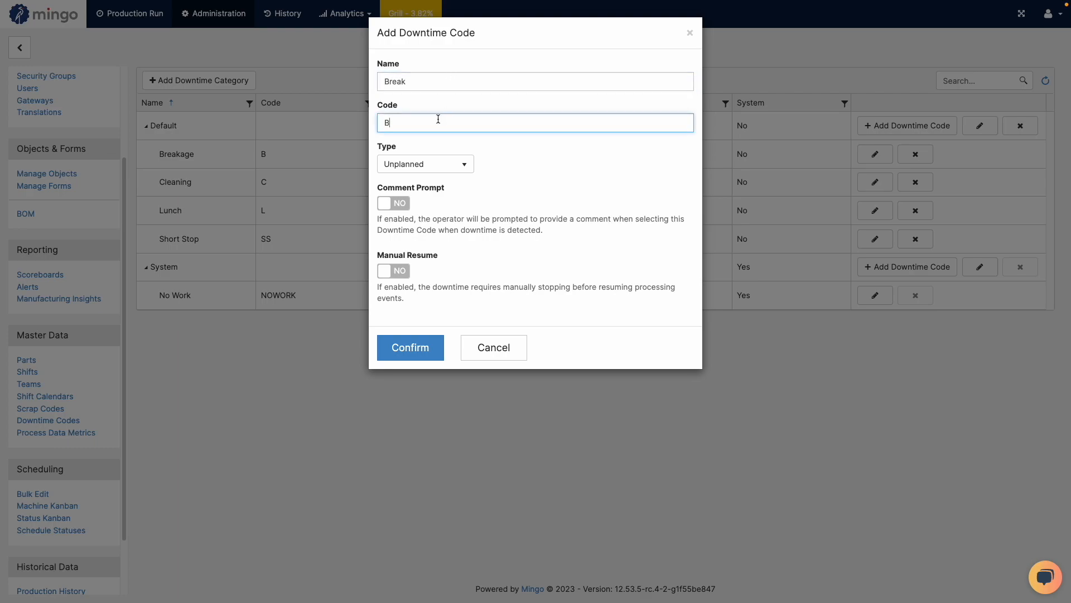
text(R)
click(433, 164)
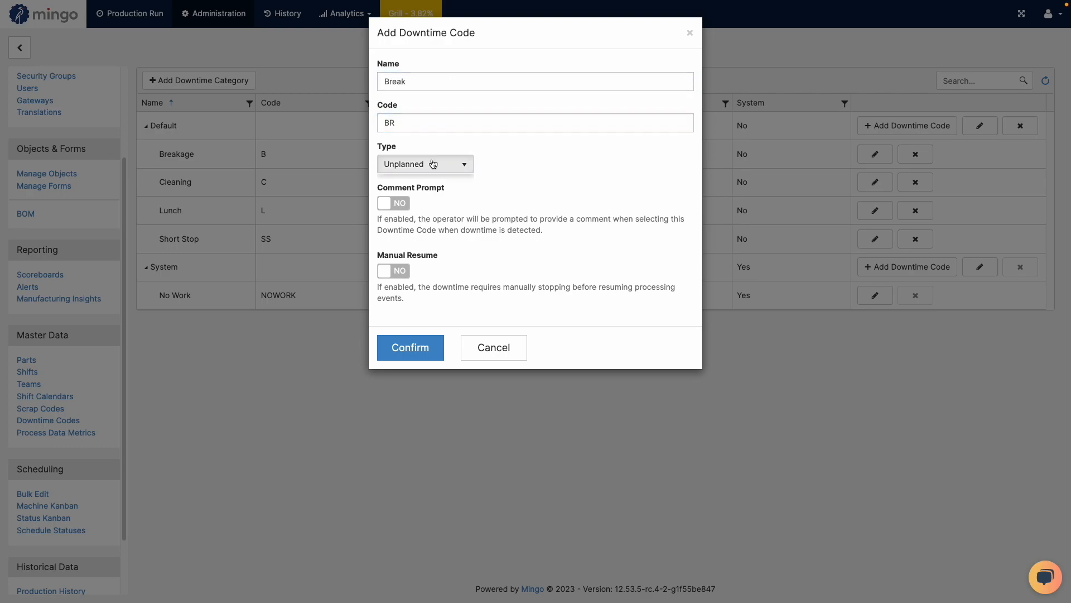
click(417, 193)
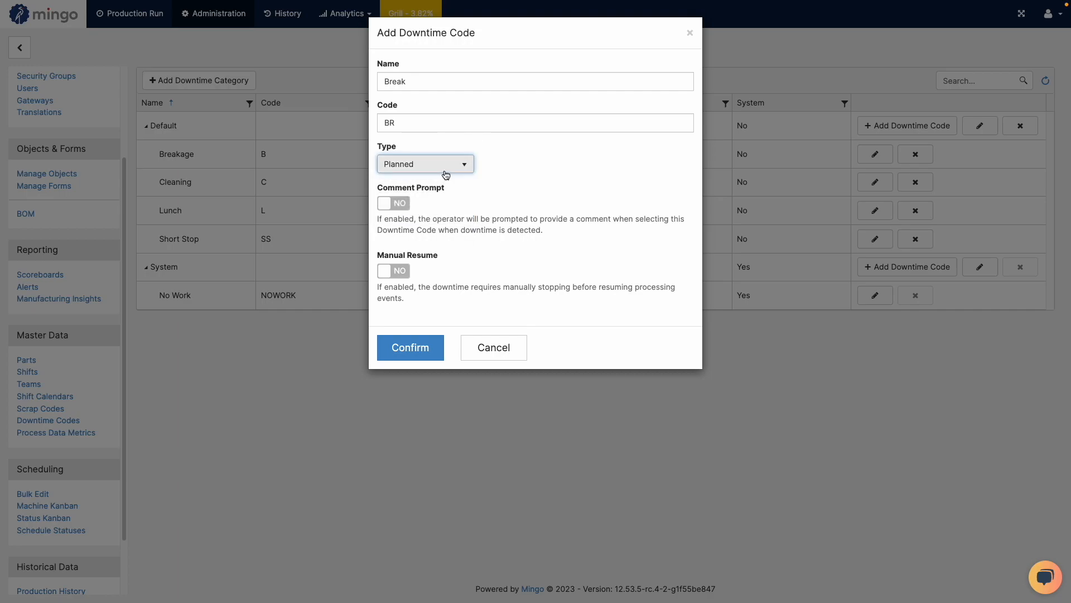
click(418, 355)
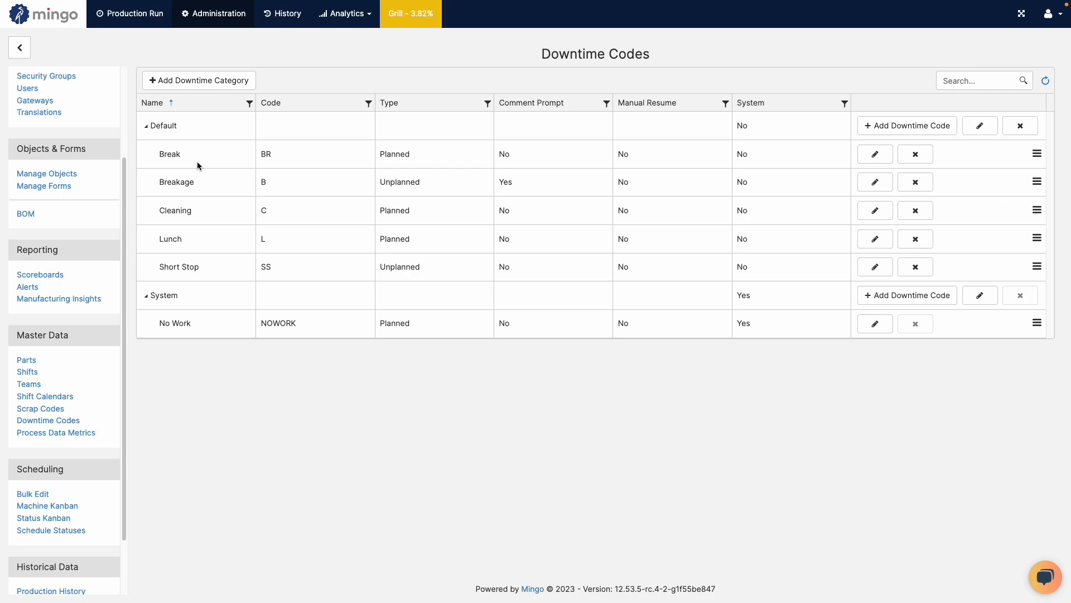
Step: Assign the Break downtime code to the Chi Town Burgers facility with a planned duration of 15 minutes
scroll(85, 237, up, 3)
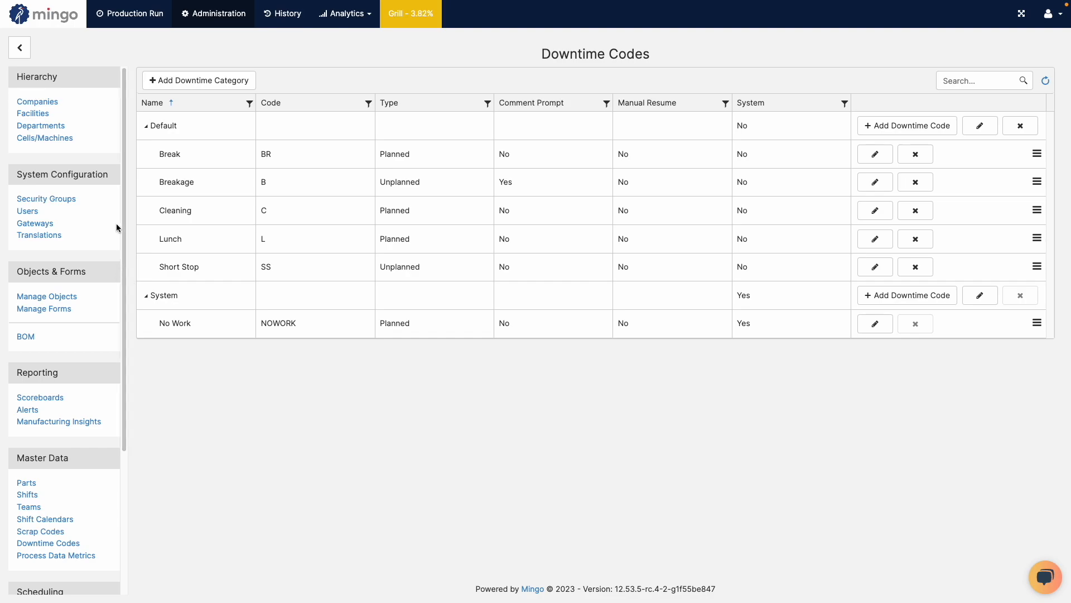
click(29, 115)
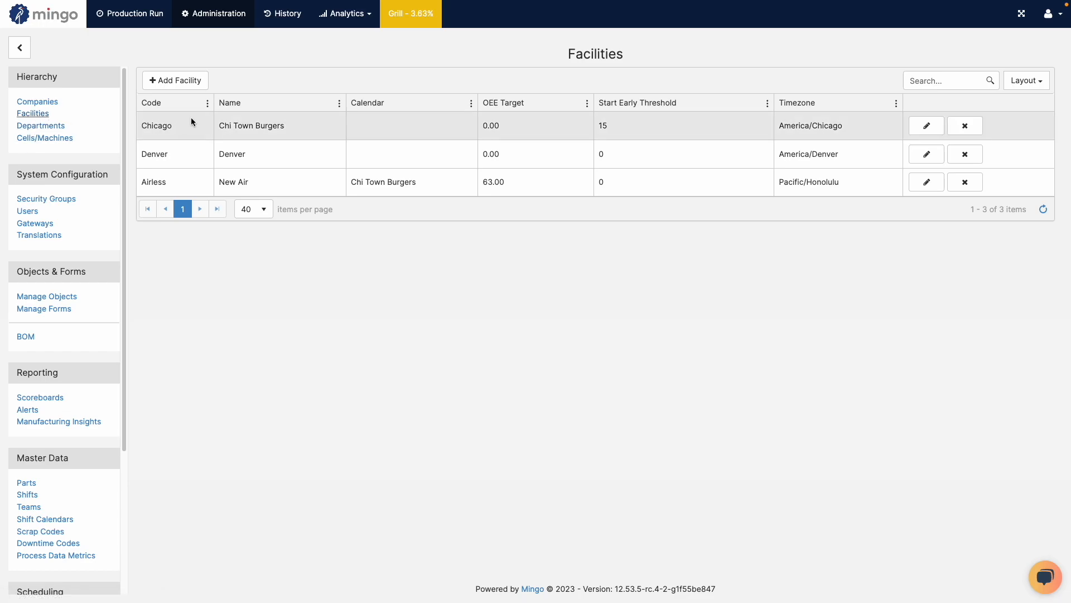
click(927, 126)
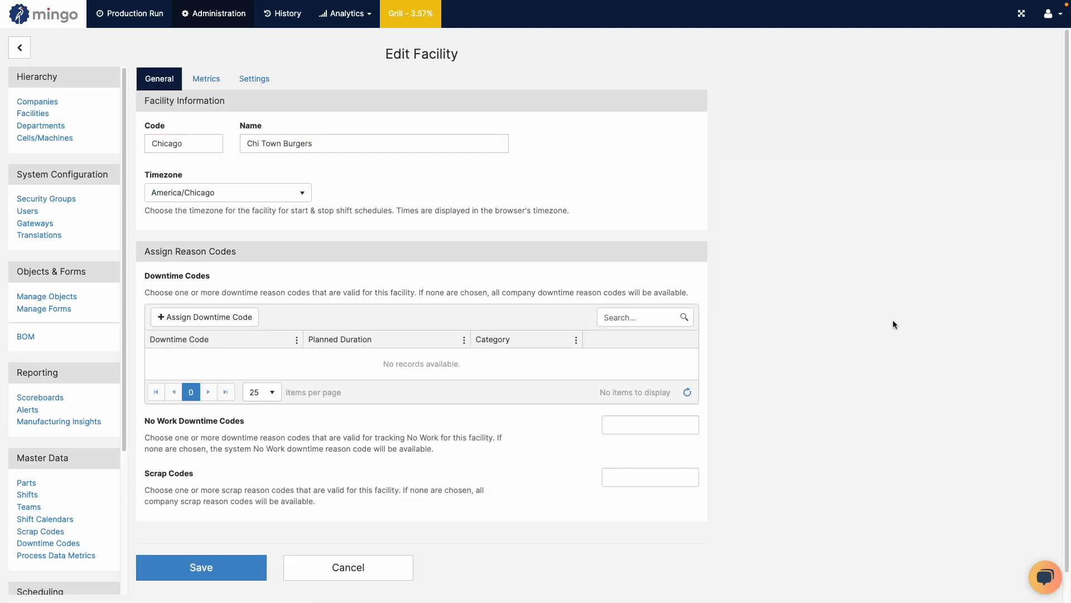
click(197, 317)
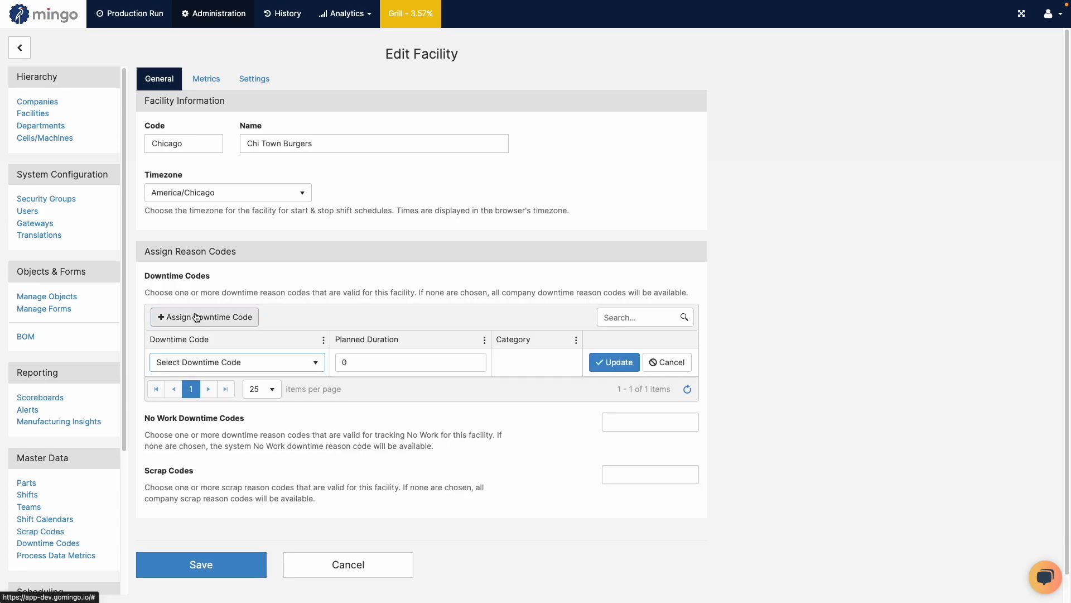
click(243, 365)
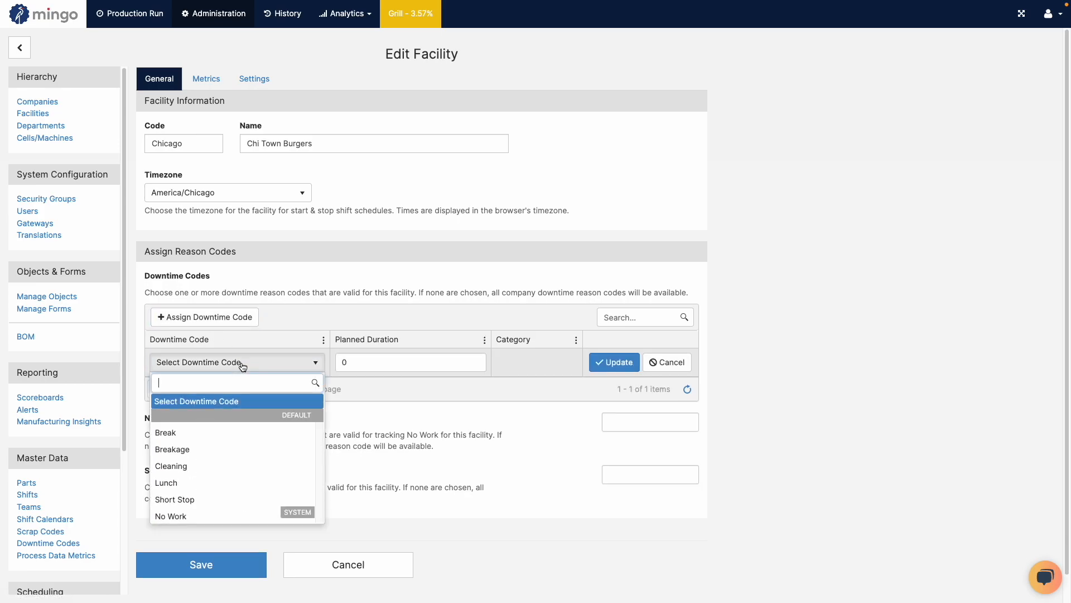
click(223, 431)
click(388, 363)
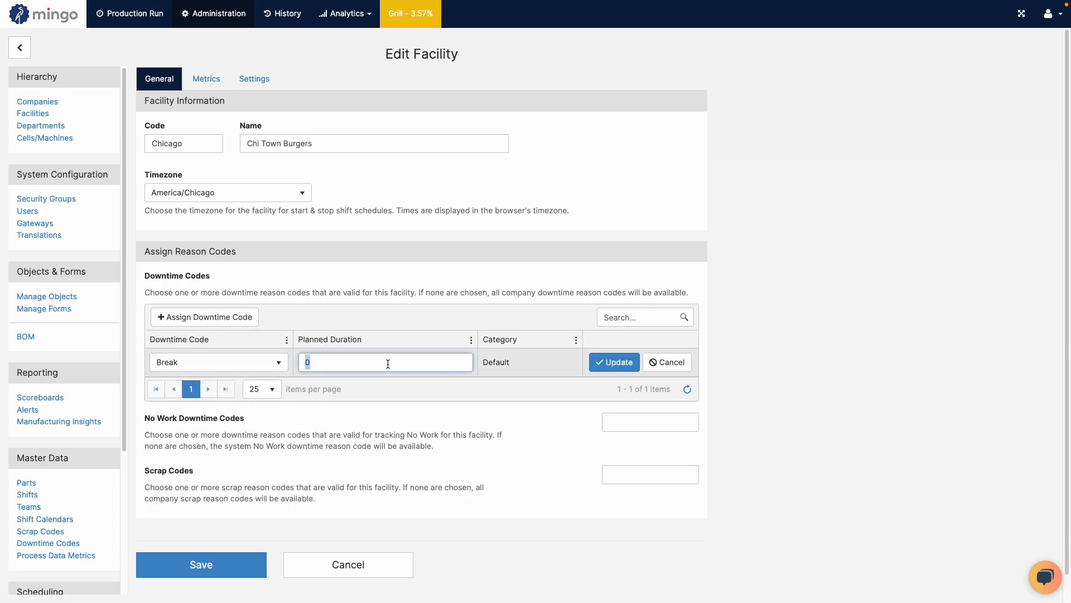
text(15)
key(Return)
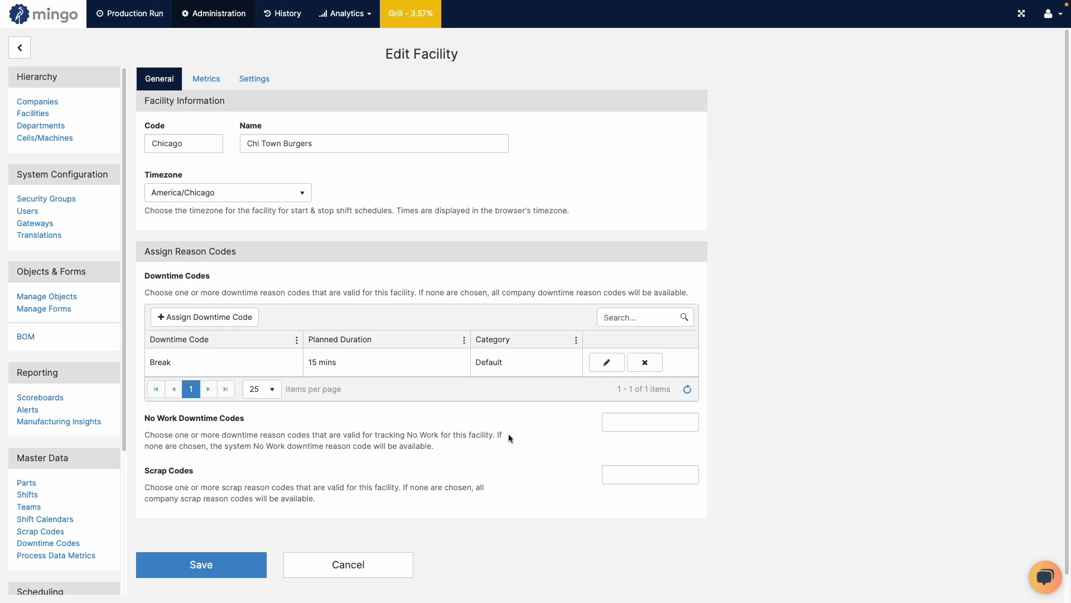
Step: Set the Break code's planned duration to 2 minutes and save the facility
click(606, 362)
click(380, 355)
text(2)
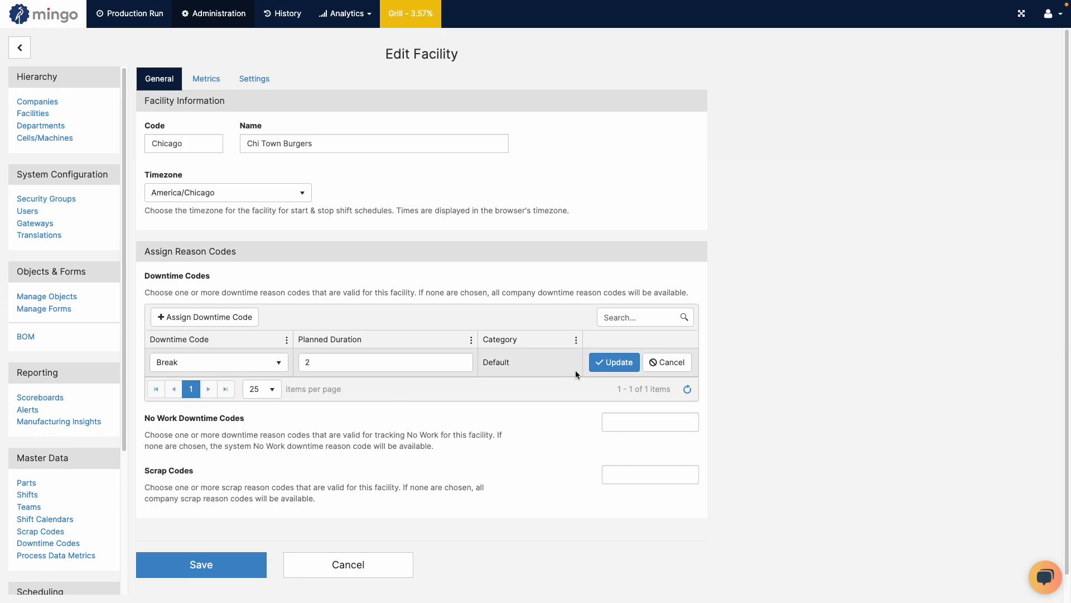
click(611, 363)
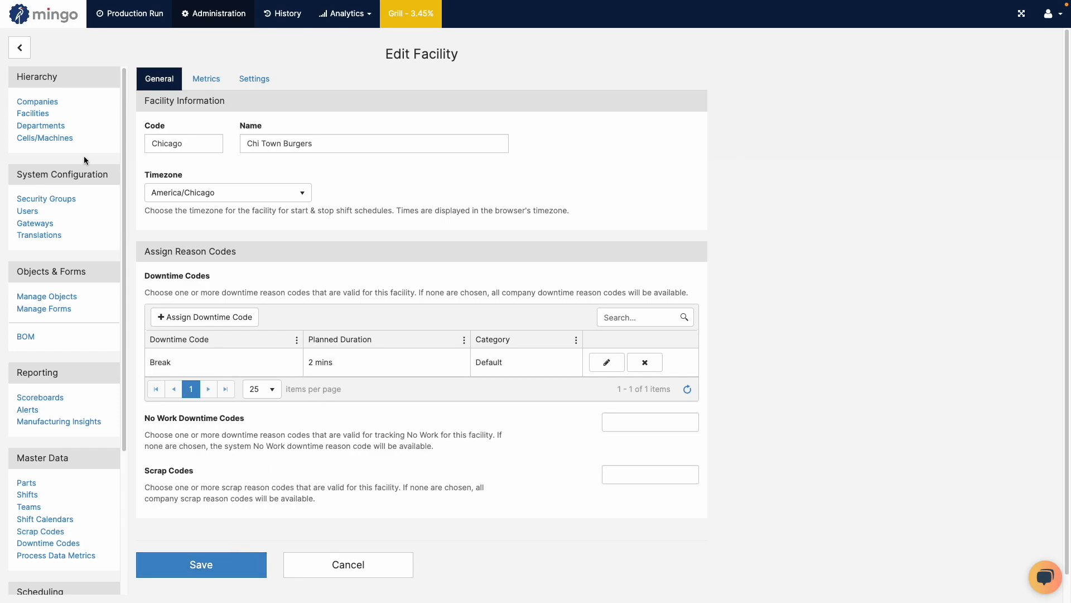
click(218, 553)
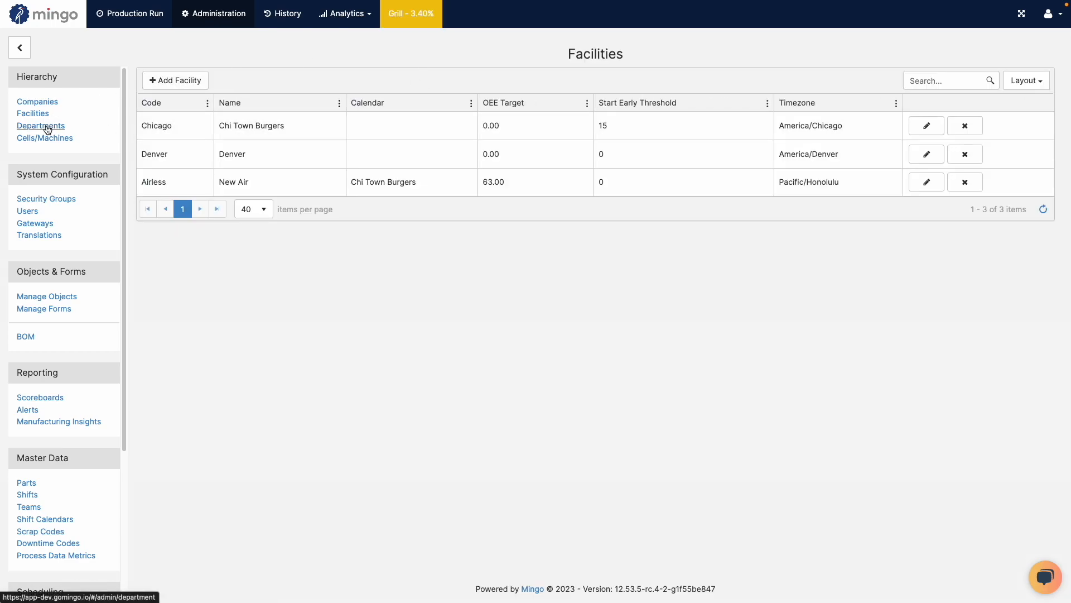
Step: Examine the reason code assignments of the Main department and leave without saving
click(48, 129)
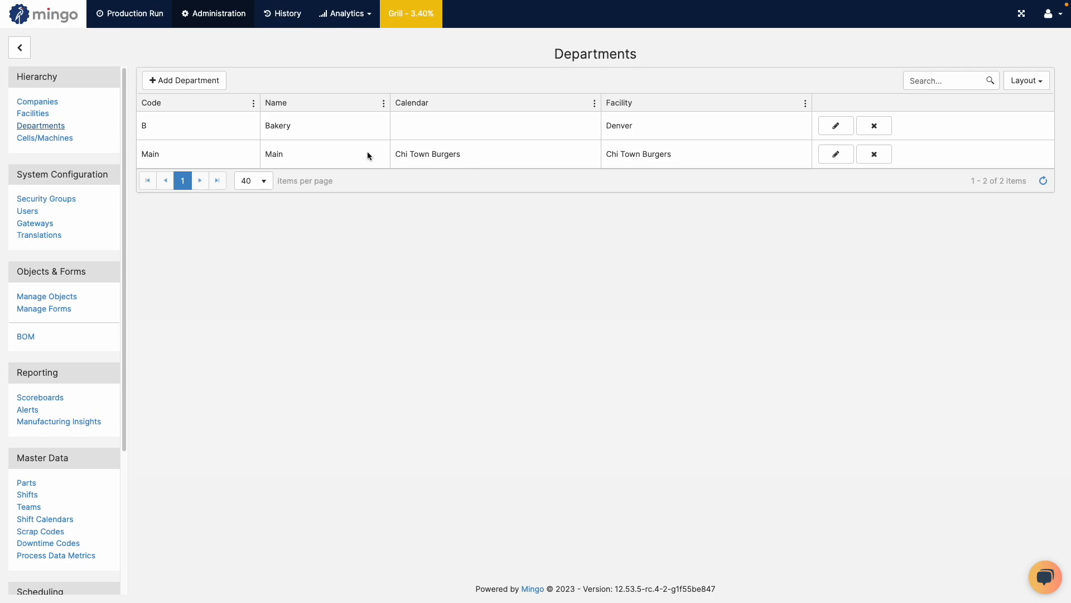
click(830, 158)
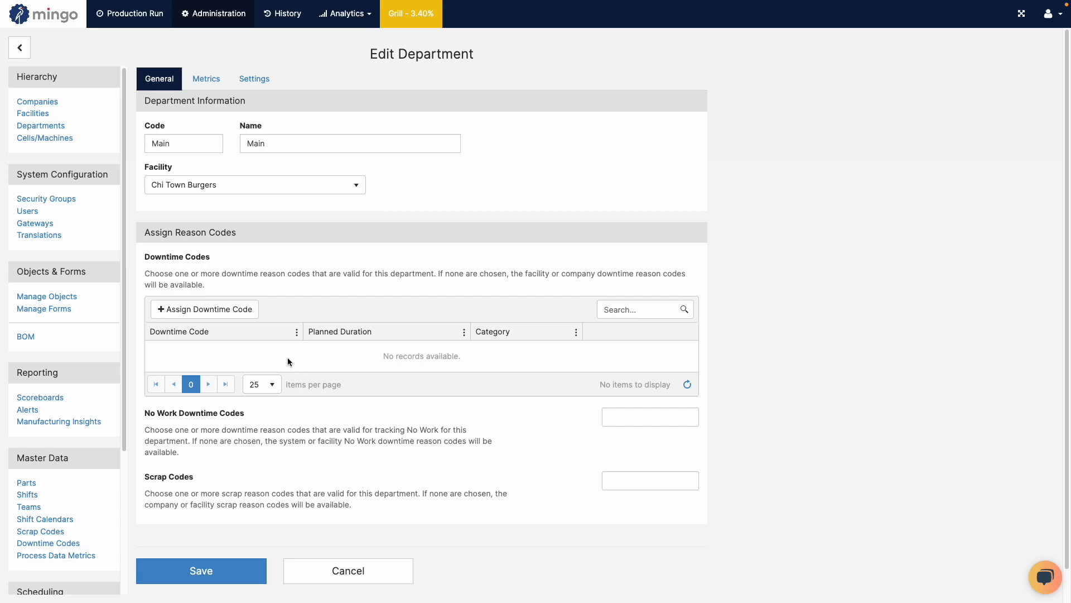
drag(332, 495, 334, 505)
click(356, 573)
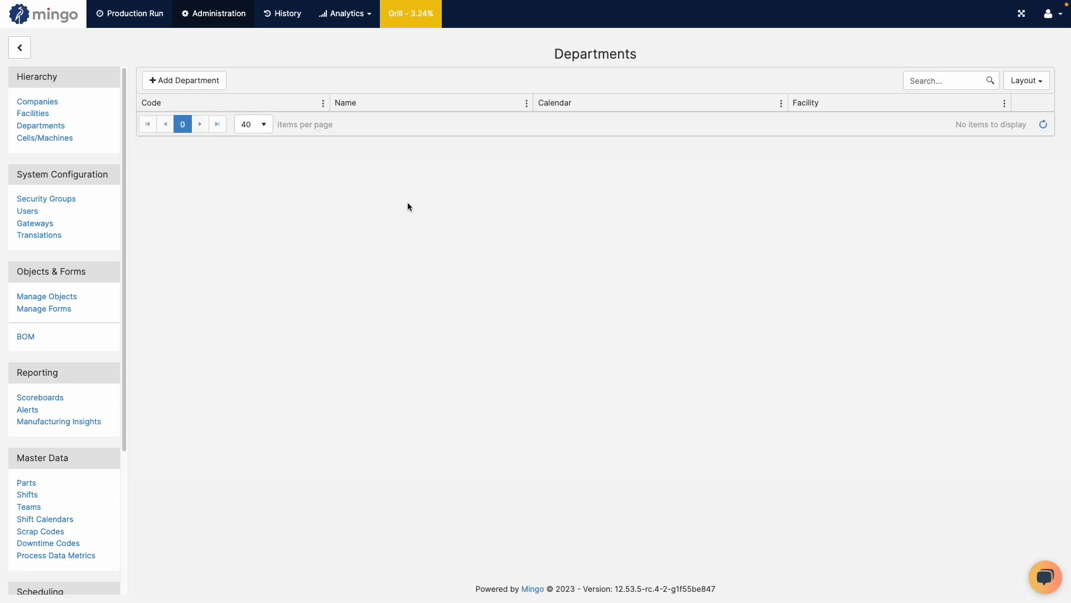
Step: Start a Break downtime on the Grill machine's production run
click(403, 27)
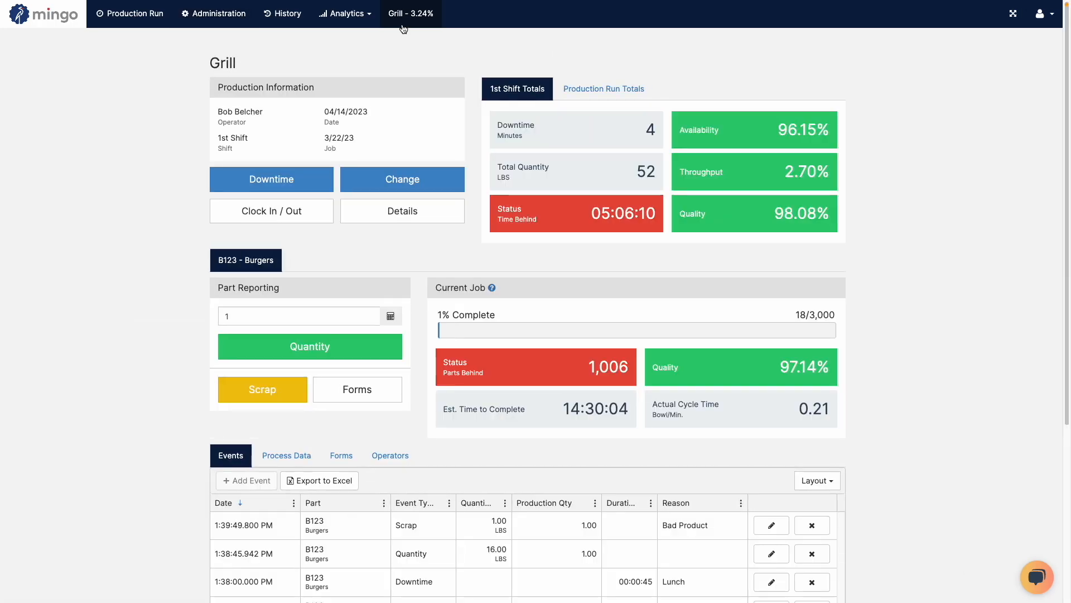
click(282, 191)
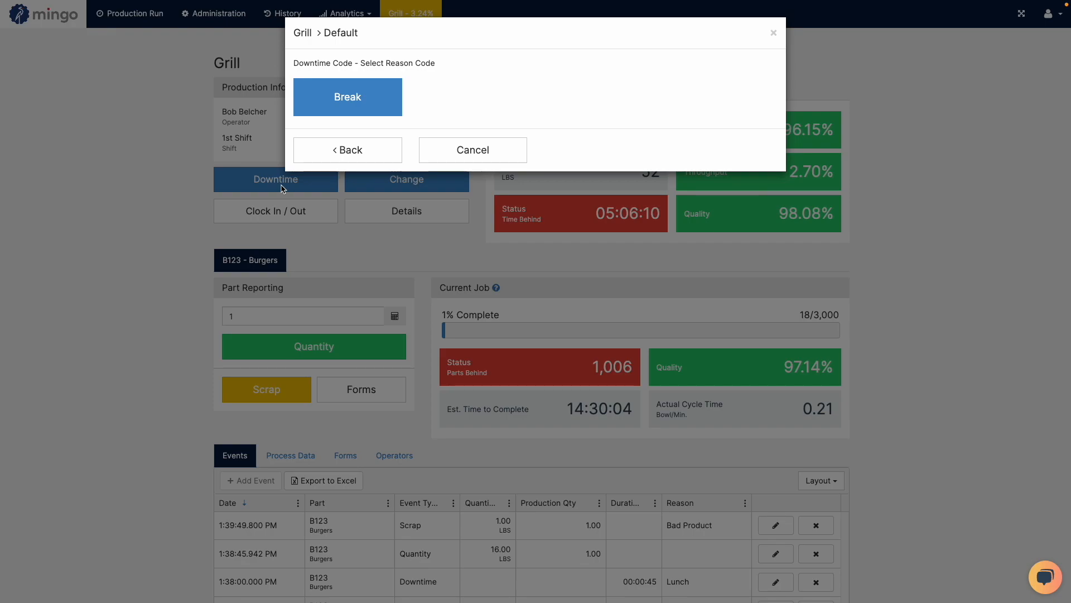
click(385, 105)
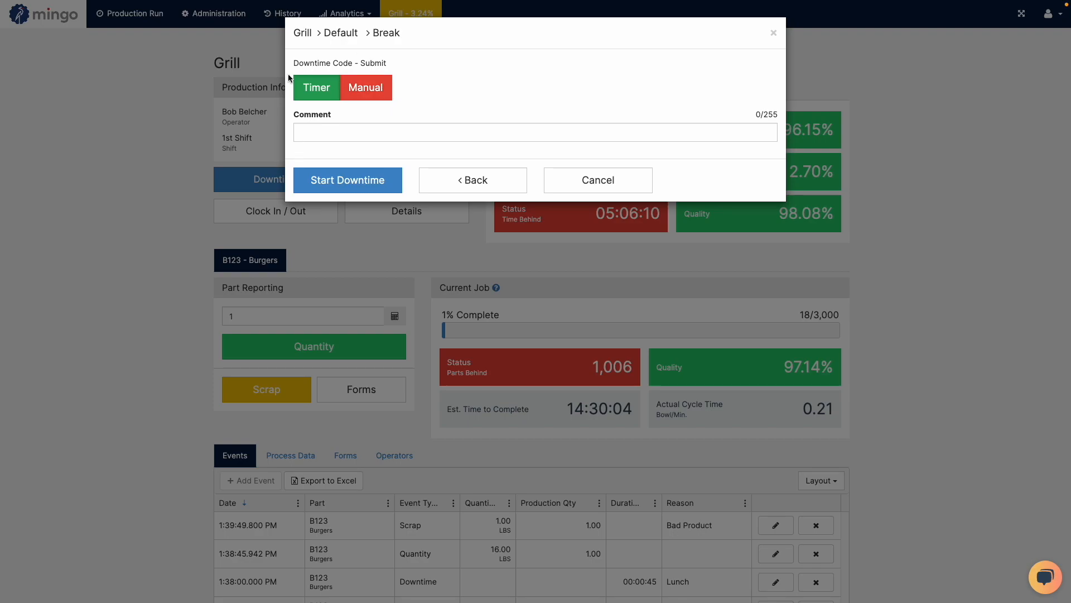
click(354, 187)
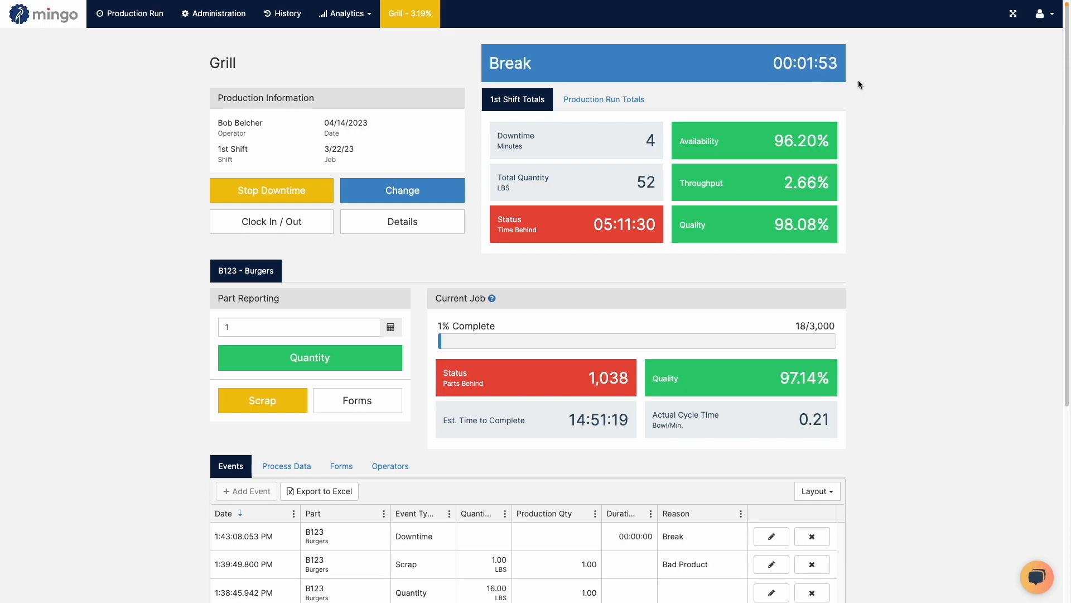
Step: Show the Downtime Type column in the Grill events table and review the logged downtime events
click(652, 513)
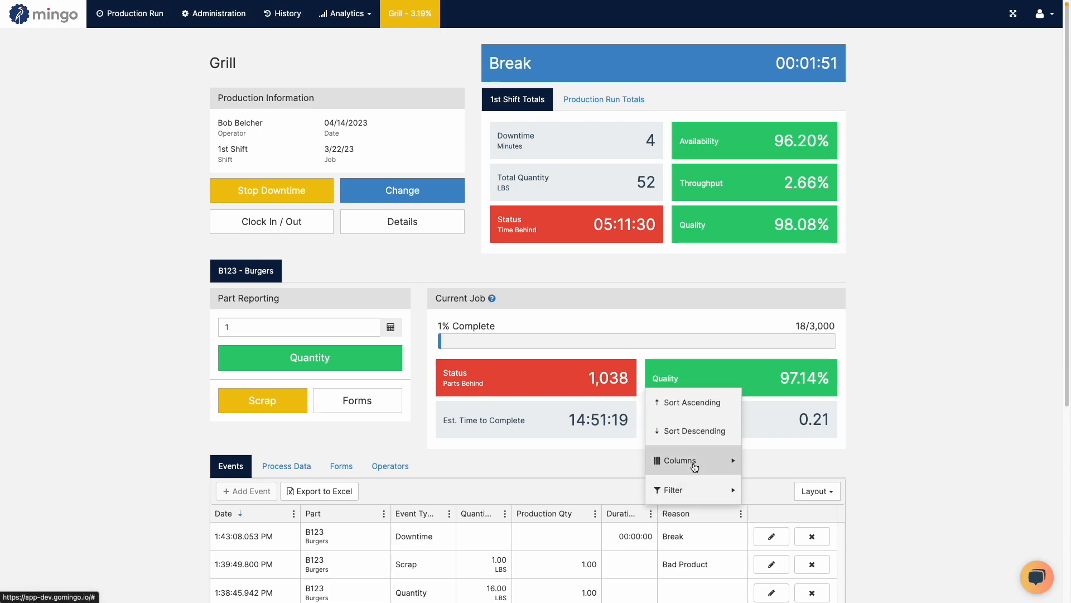
mouse_move(687, 460)
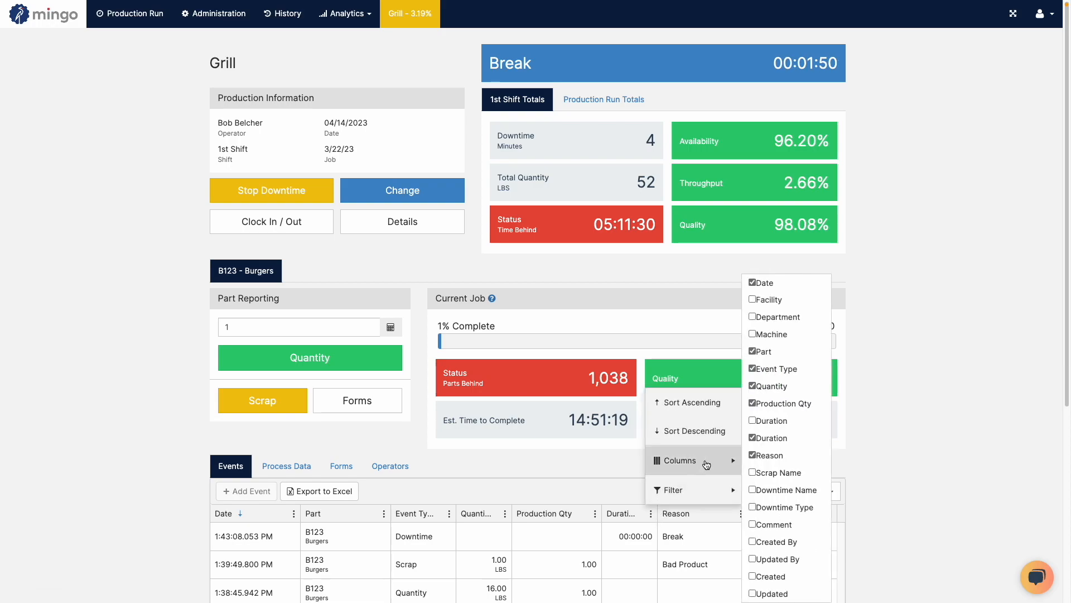
click(784, 507)
click(936, 425)
scroll(935, 426, down, 1)
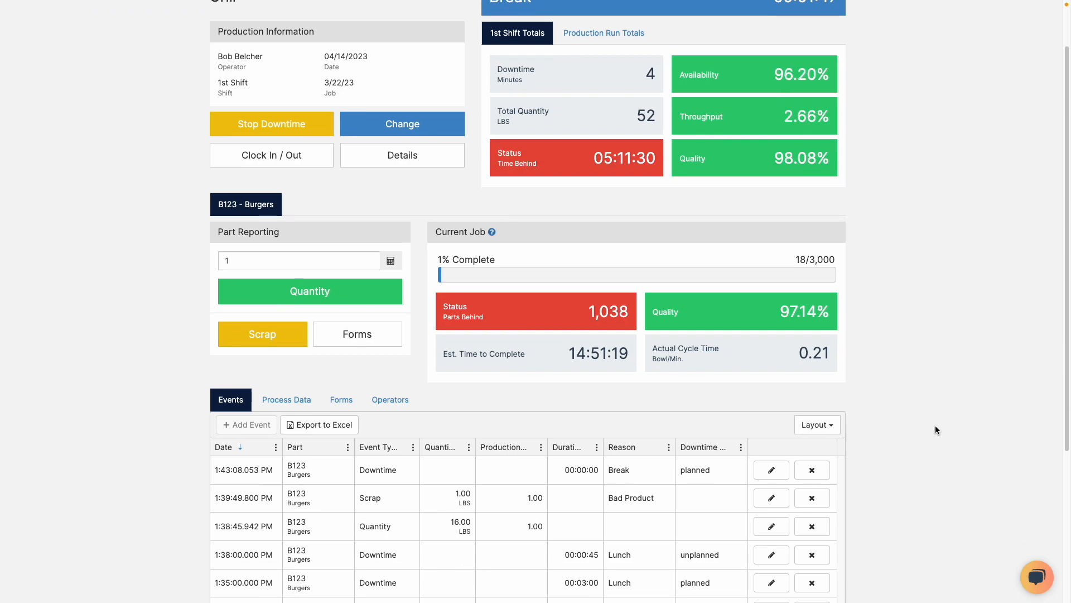
scroll(935, 425, up, 1)
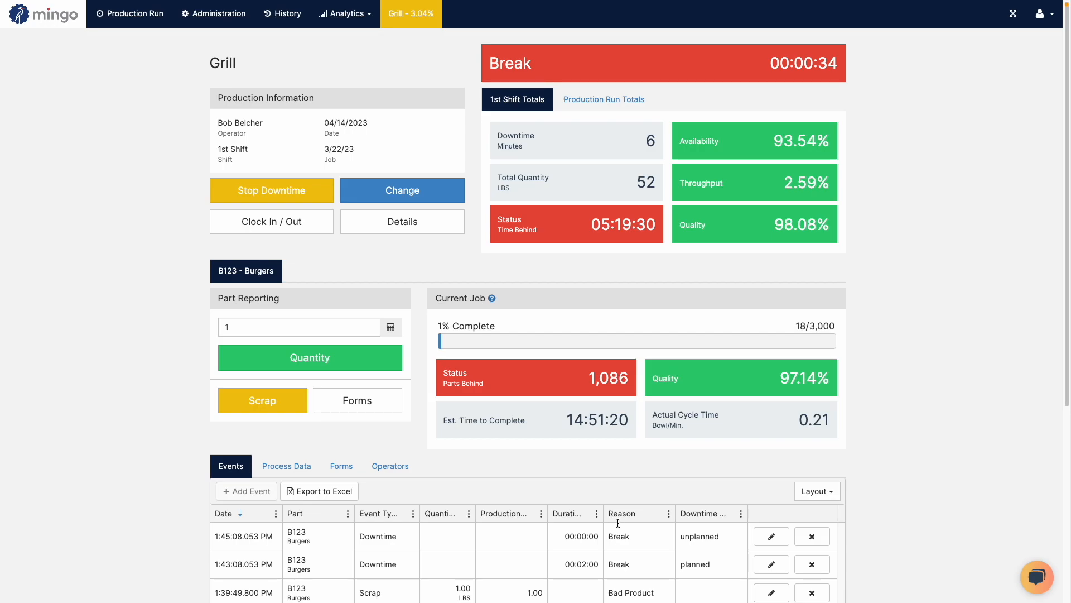
Step: Return to the Administration area from the Grill production run
click(234, 21)
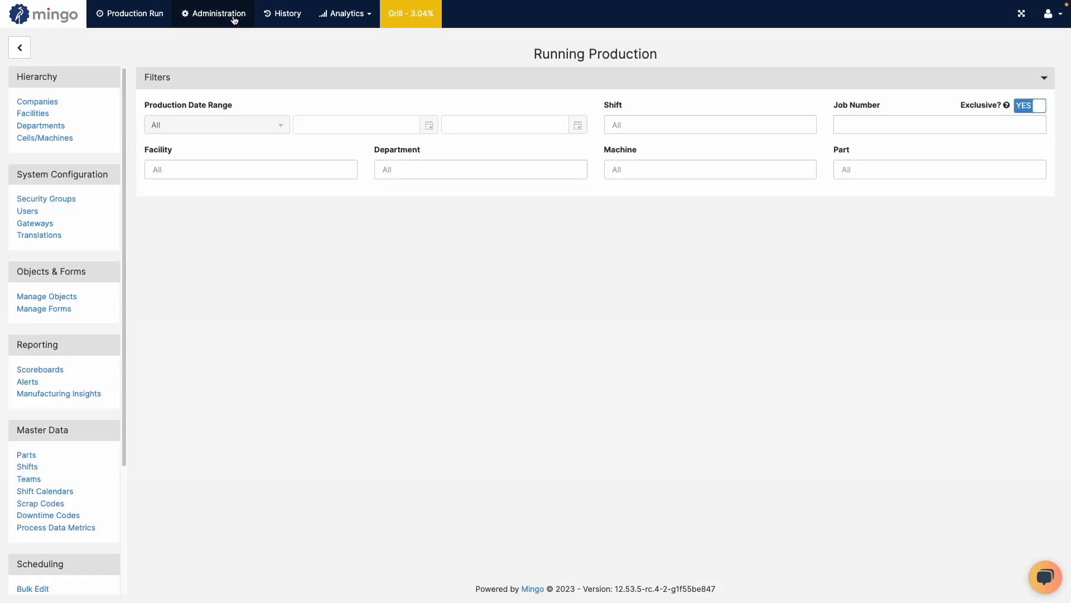